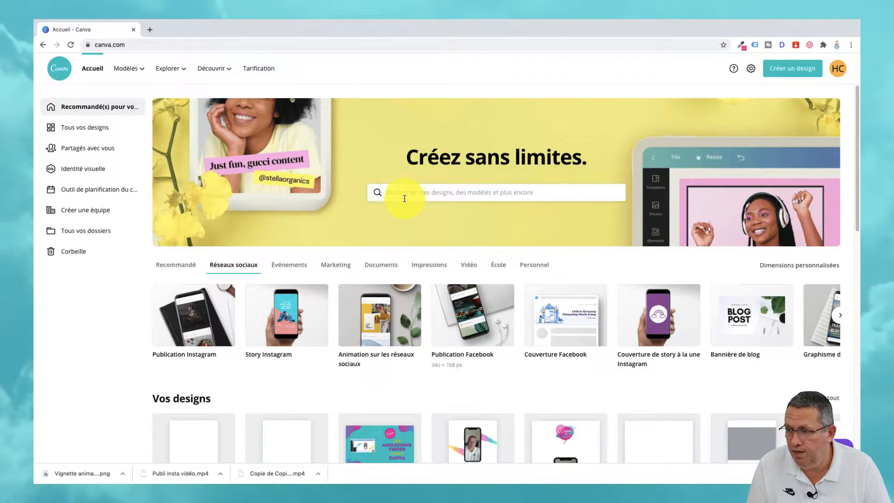
- Create a blank Publication Instagram design from a search for "instagram" and open its photo library
{"action": "left_click", "coordinate": [420, 196]}
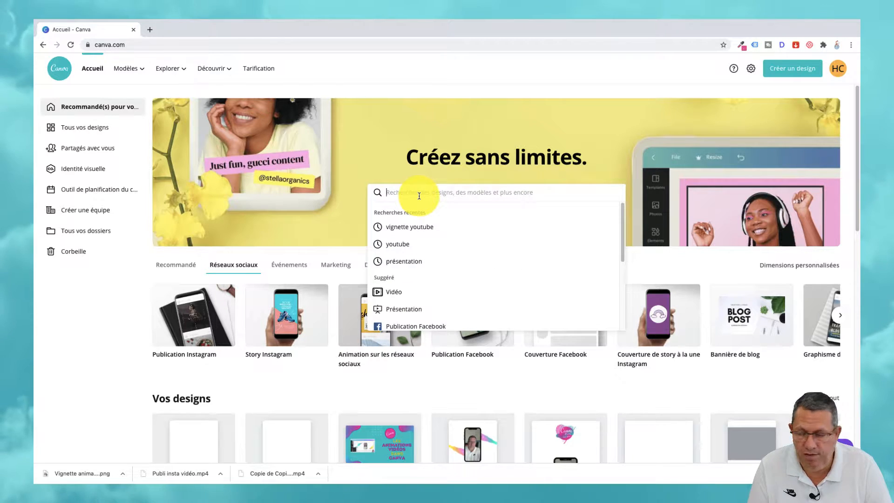
{"action": "type", "text": "in"}
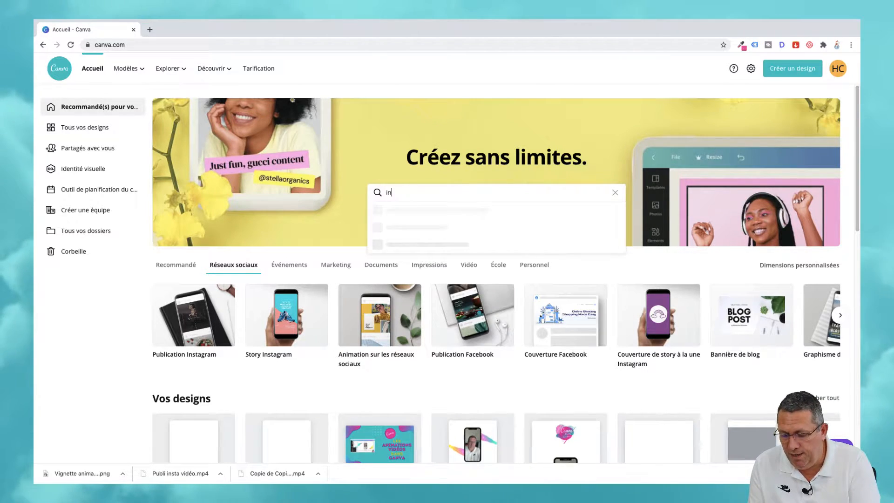
{"action": "type", "text": "stagram"}
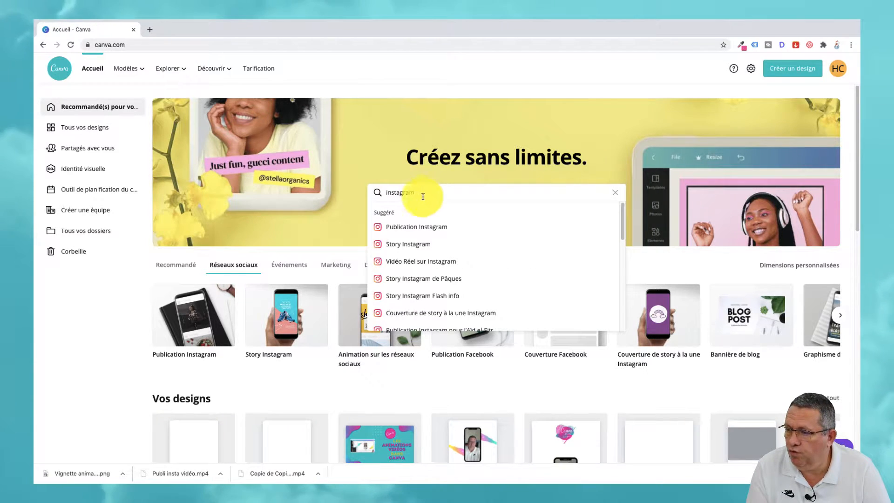
{"action": "left_click", "coordinate": [428, 228]}
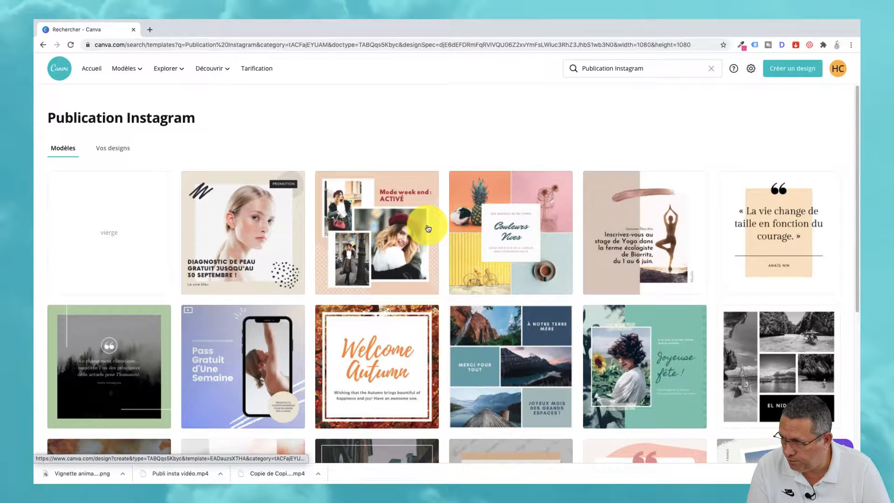
{"action": "left_click", "coordinate": [110, 236]}
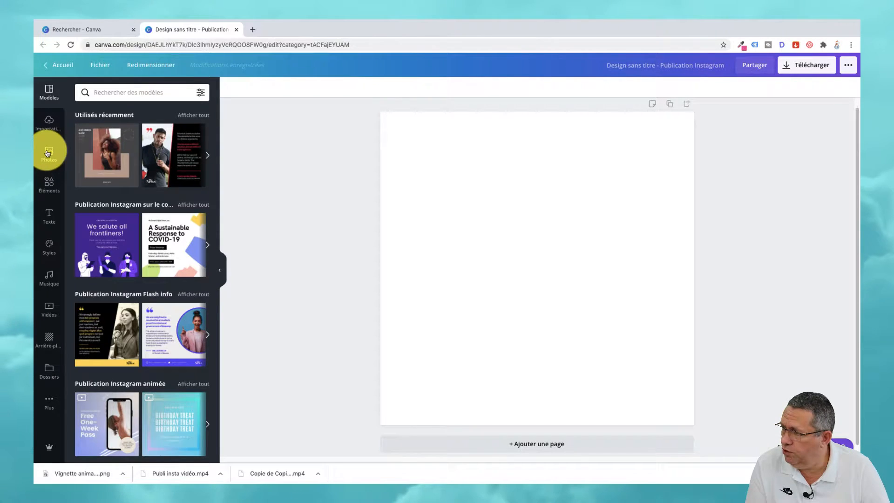
{"action": "left_click", "coordinate": [48, 152]}
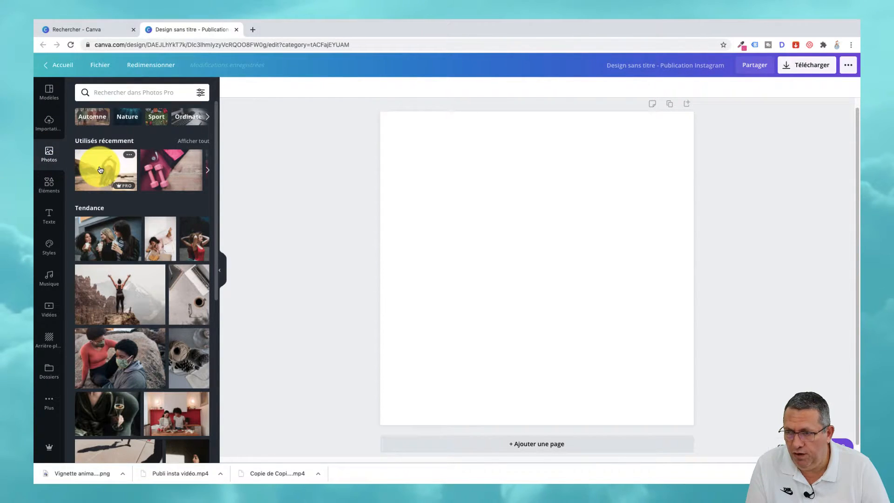
{"action": "left_click_drag", "start_coordinate": [133, 171], "coordinate": [399, 136]}
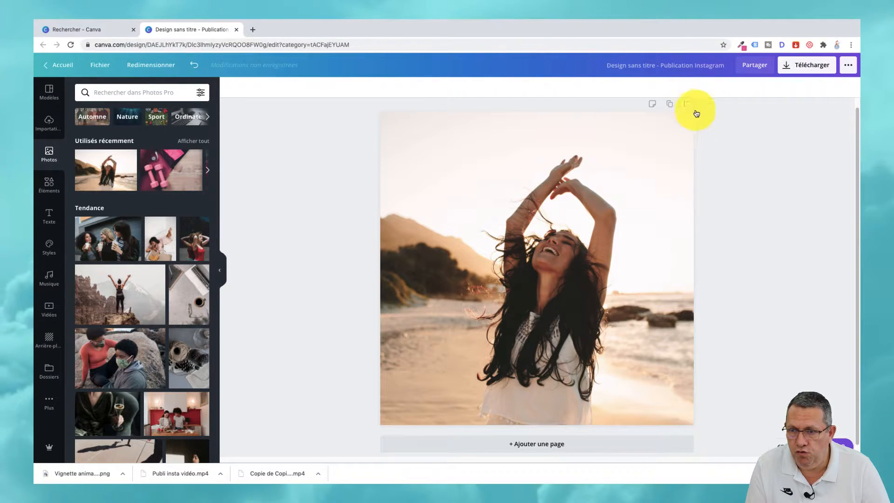
{"action": "left_click", "coordinate": [652, 161]}
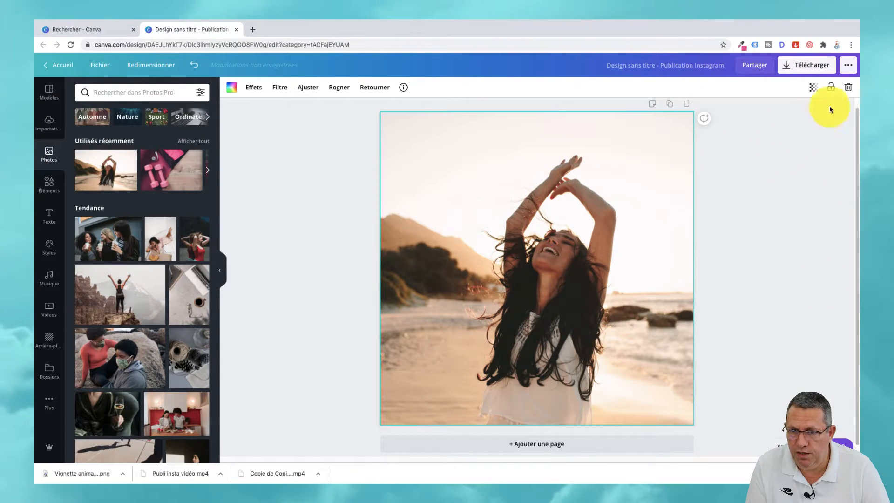
{"action": "left_click", "coordinate": [847, 88]}
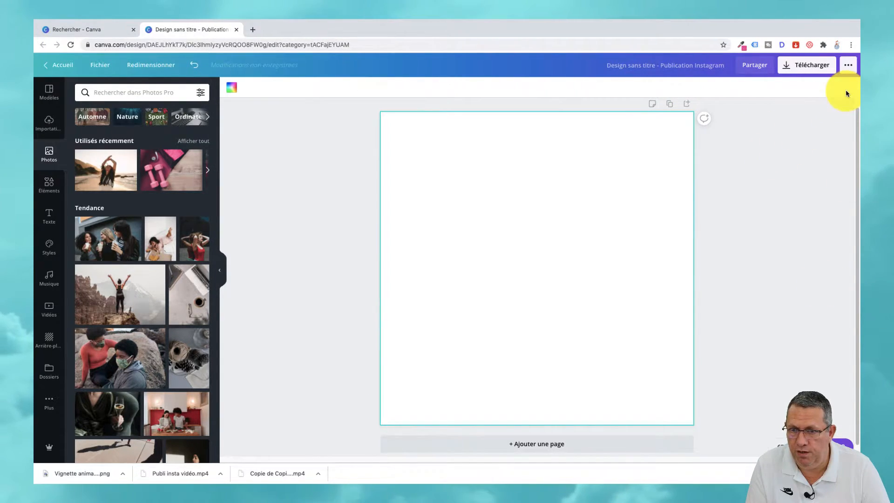
- Add the beach photo of the woman as a free element, duplicate it, and move the copy toward the page's lower right
{"action": "left_click", "coordinate": [102, 168]}
{"action": "left_click_drag", "start_coordinate": [533, 242], "coordinate": [504, 223]}
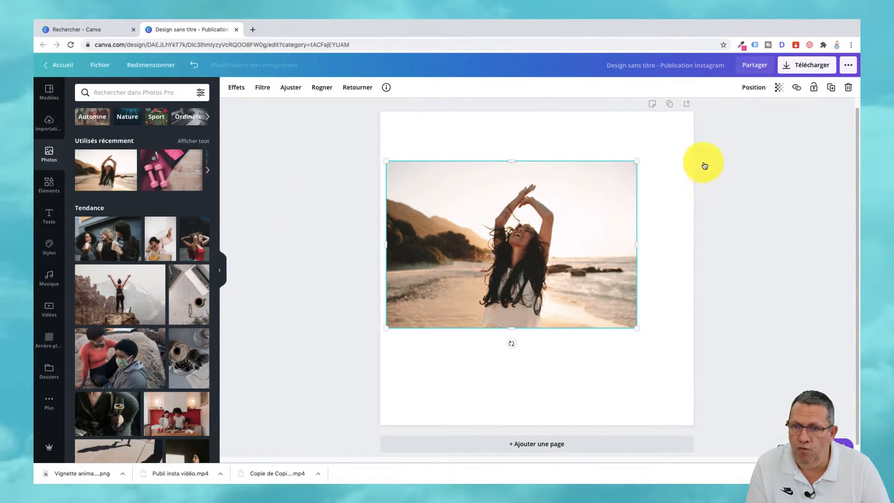
{"action": "left_click", "coordinate": [835, 94]}
{"action": "left_click_drag", "start_coordinate": [561, 250], "coordinate": [604, 289]}
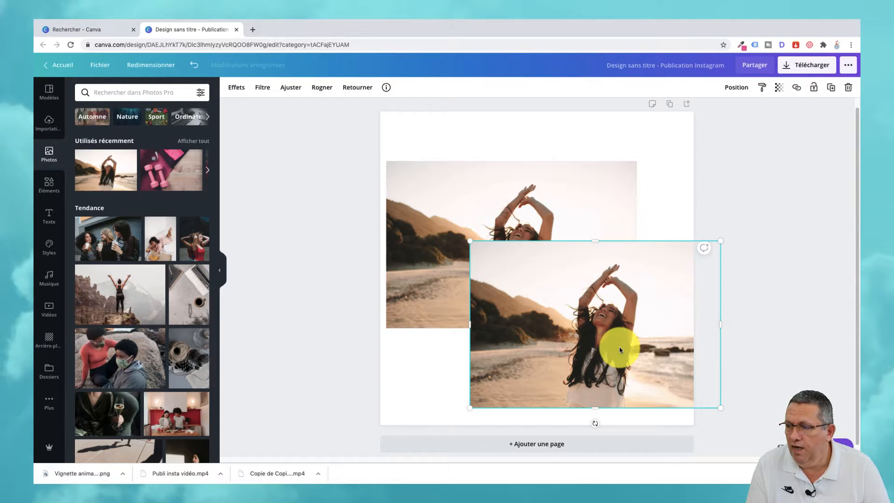
- Remove the background from the duplicate photo and align the cut-out woman exactly over the original photo
{"action": "left_click", "coordinate": [236, 88]}
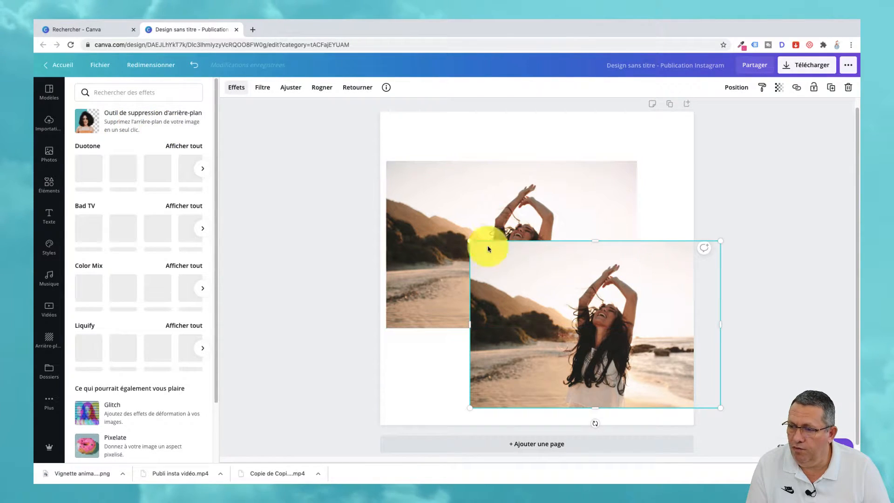
{"action": "left_click", "coordinate": [131, 119]}
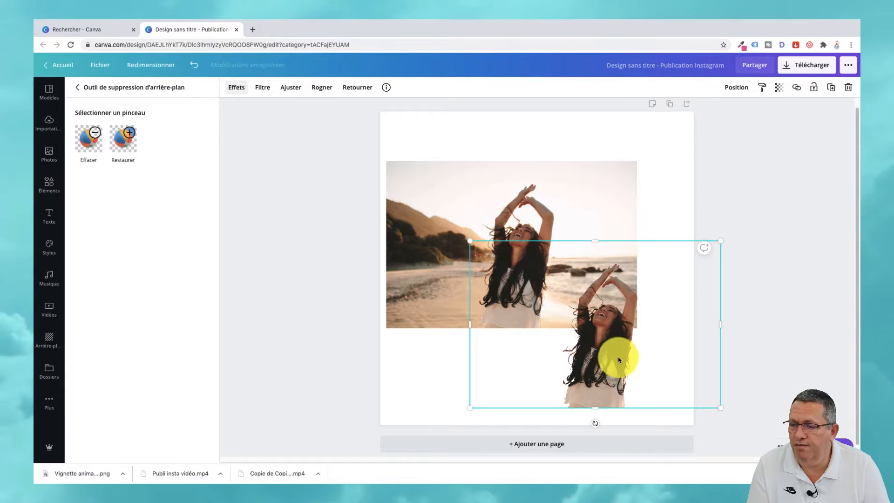
{"action": "left_click_drag", "start_coordinate": [613, 363], "coordinate": [529, 279]}
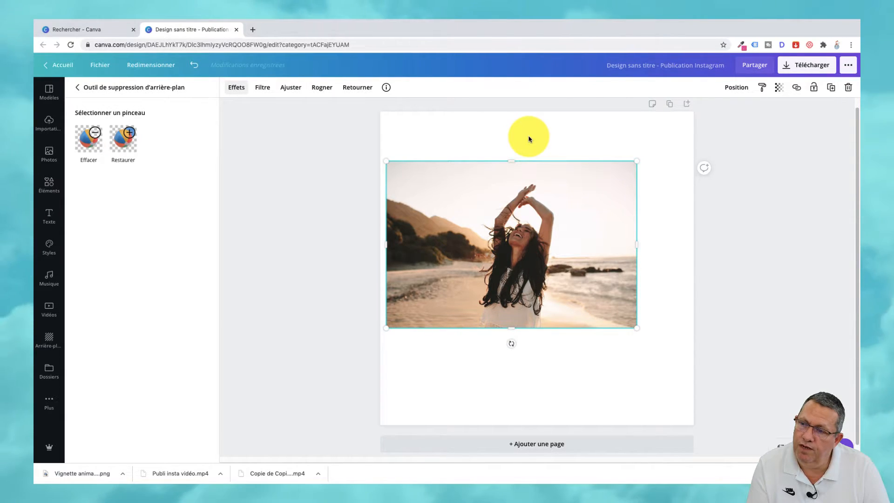
- Select both stacked photos together and enlarge them until they cover the whole page, with the woman centred
{"action": "left_click_drag", "start_coordinate": [529, 137], "coordinate": [684, 370]}
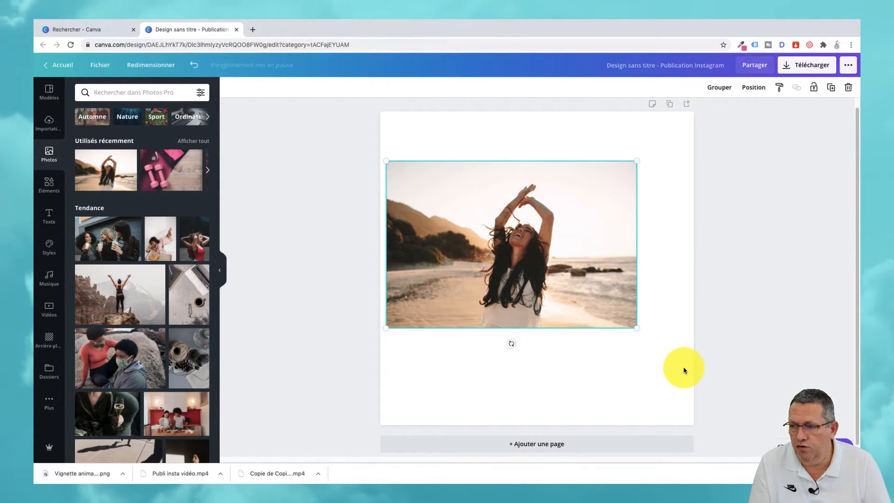
{"action": "left_click_drag", "start_coordinate": [637, 161], "coordinate": [719, 123]}
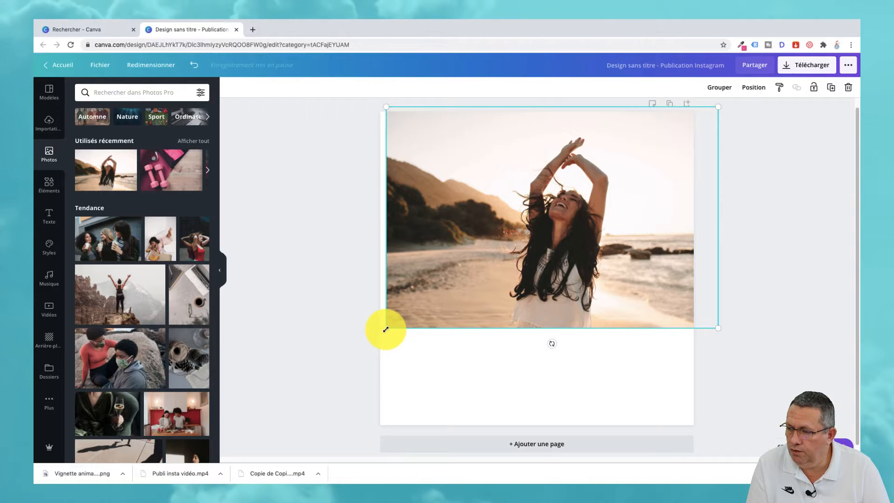
{"action": "left_click_drag", "start_coordinate": [386, 330], "coordinate": [317, 433]}
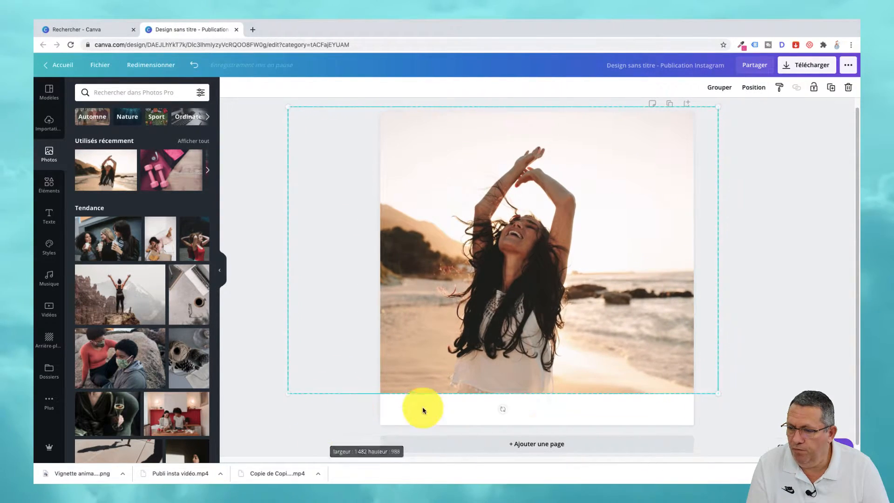
{"action": "left_click_drag", "start_coordinate": [722, 402], "coordinate": [754, 450]}
{"action": "left_click_drag", "start_coordinate": [553, 311], "coordinate": [552, 311]}
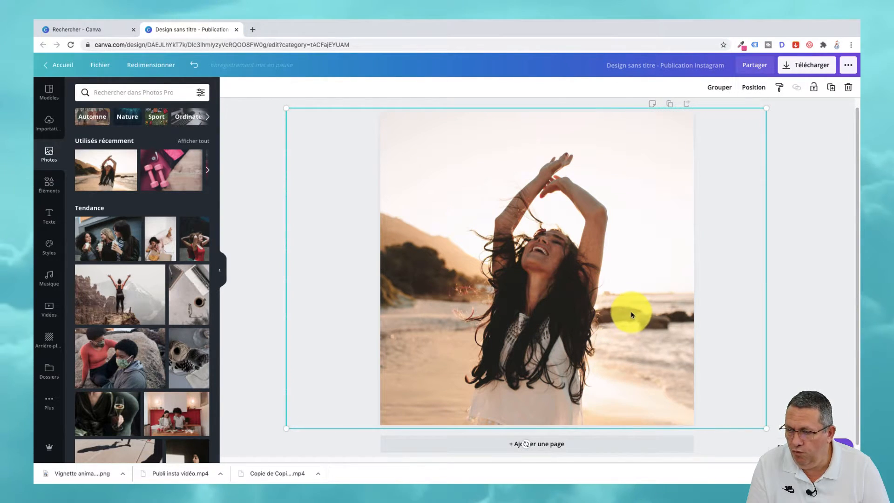
- Crop the cut-out photo's frame closely around the woman on all sides and lock the cut-out in place
{"action": "left_click", "coordinate": [818, 261]}
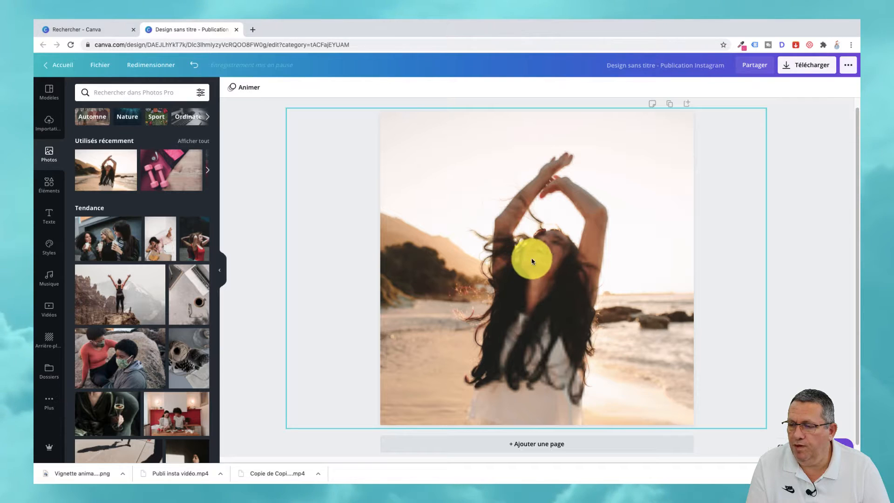
{"action": "left_click", "coordinate": [611, 264]}
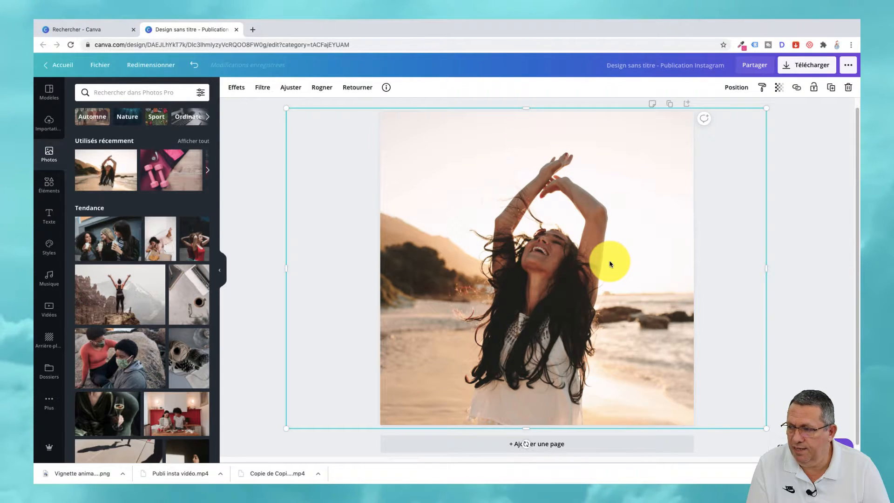
{"action": "left_click_drag", "start_coordinate": [286, 267], "coordinate": [446, 273]}
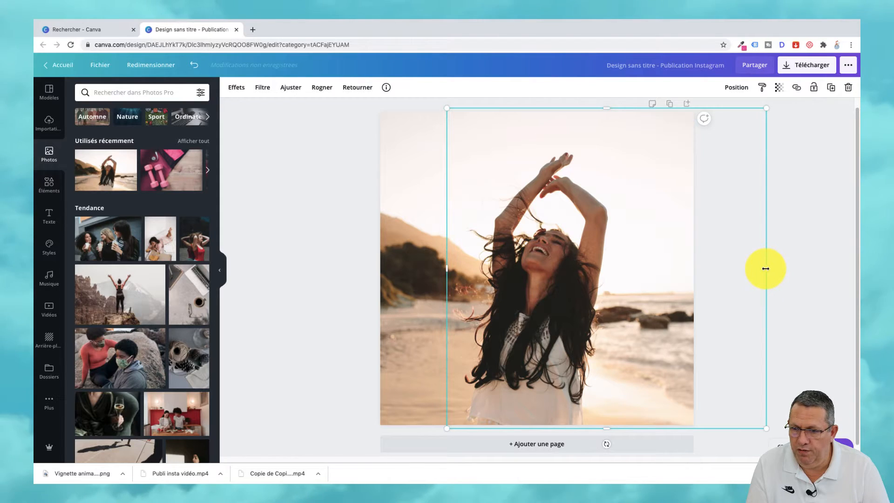
{"action": "left_click_drag", "start_coordinate": [764, 269], "coordinate": [618, 273]}
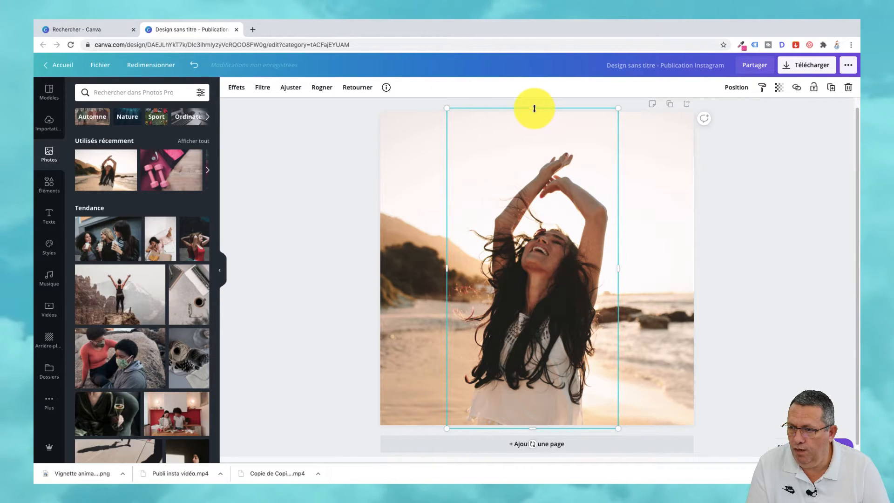
{"action": "left_click_drag", "start_coordinate": [534, 108], "coordinate": [533, 140]}
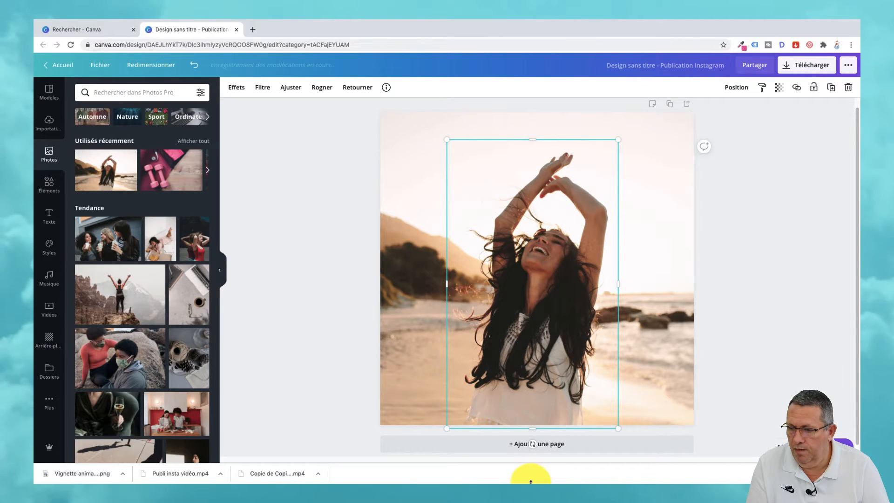
{"action": "mouse_move", "coordinate": [533, 430]}
{"action": "left_mouse_down"}
{"action": "mouse_move", "coordinate": [533, 412]}
{"action": "mouse_move", "coordinate": [536, 426]}
{"action": "left_mouse_up"}
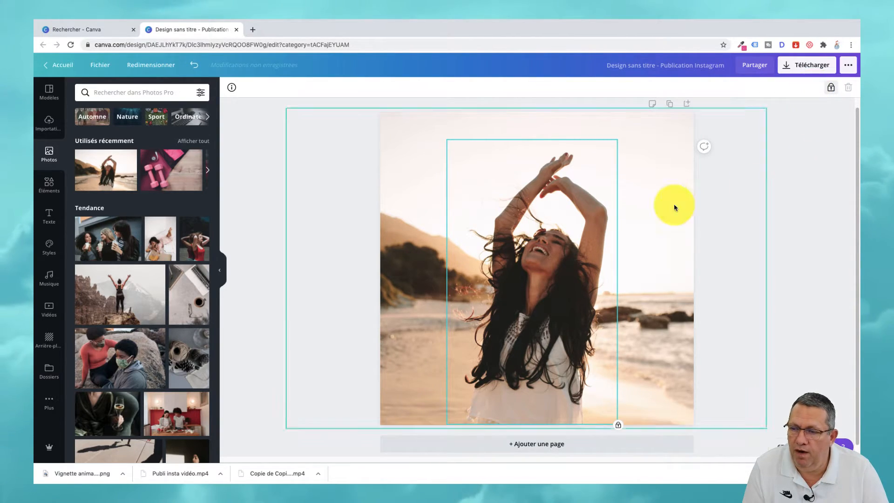
{"action": "left_click", "coordinate": [513, 308]}
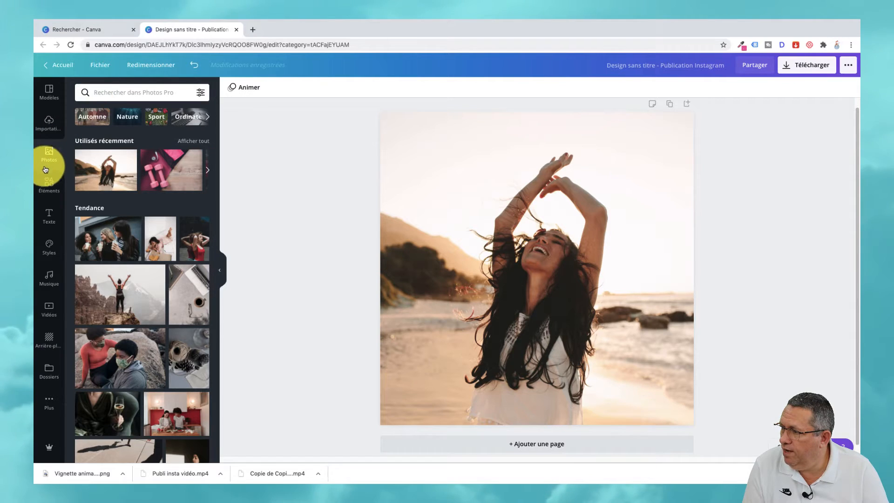
- Search the elements library for "hello" and add the yellow handwritten hello graphic to the page
{"action": "left_click", "coordinate": [49, 185]}
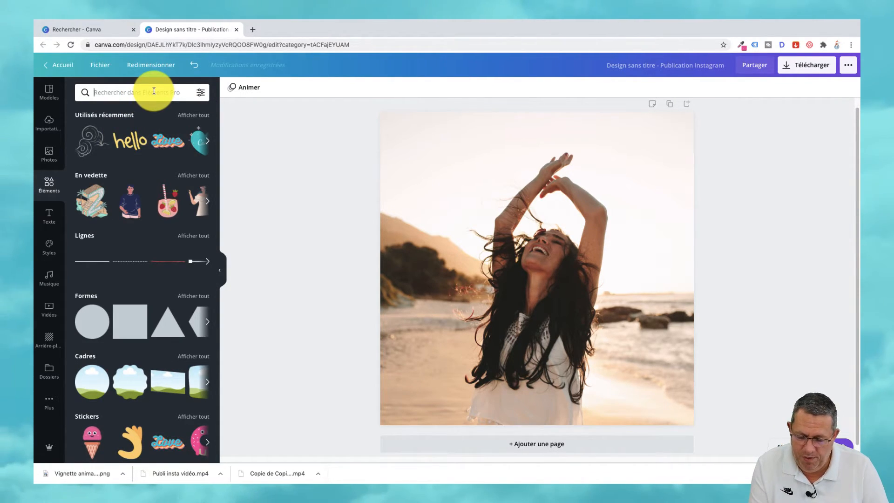
{"action": "type", "text": "hello"}
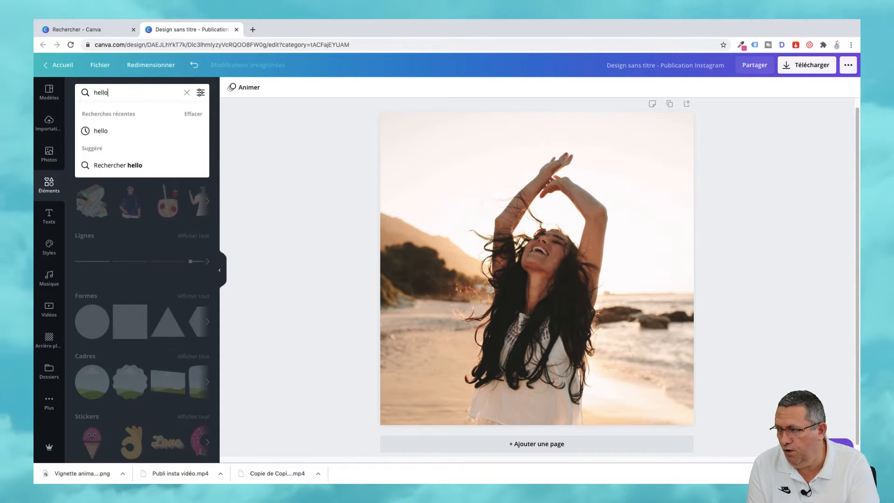
{"action": "key", "text": "Return"}
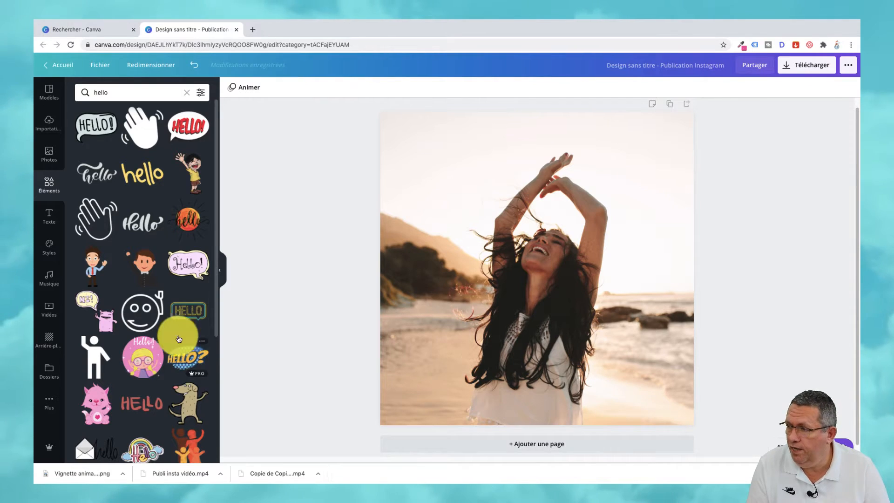
{"action": "left_click", "coordinate": [139, 183]}
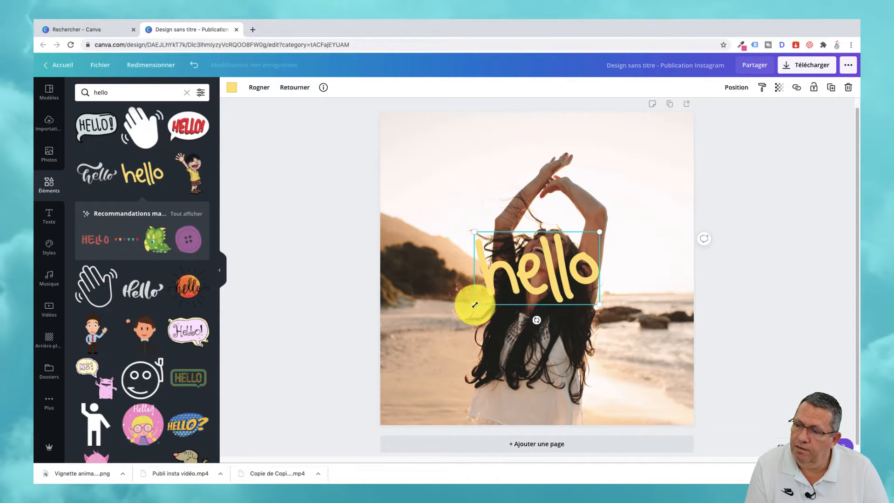
- Enlarge the hello graphic to most of the page width and move it up over the woman's raised arms
{"action": "left_click_drag", "start_coordinate": [475, 305], "coordinate": [405, 346]}
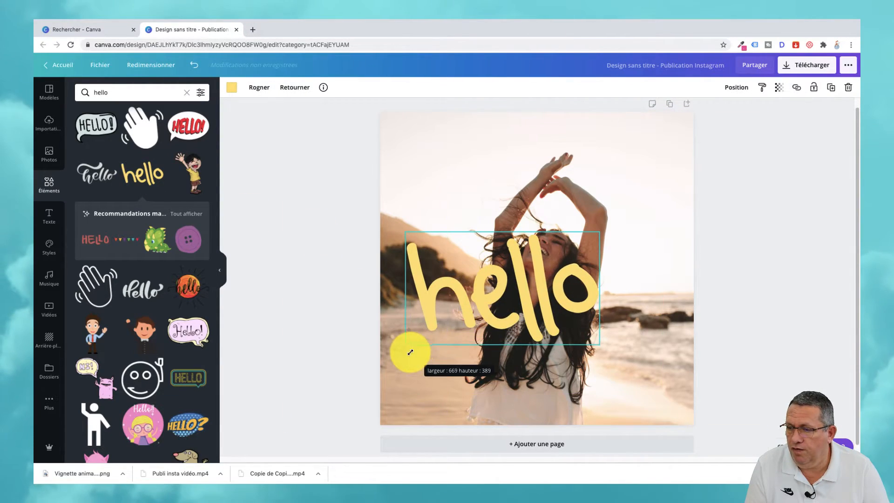
{"action": "left_click_drag", "start_coordinate": [598, 236], "coordinate": [668, 191]}
{"action": "left_click_drag", "start_coordinate": [537, 288], "coordinate": [536, 200]}
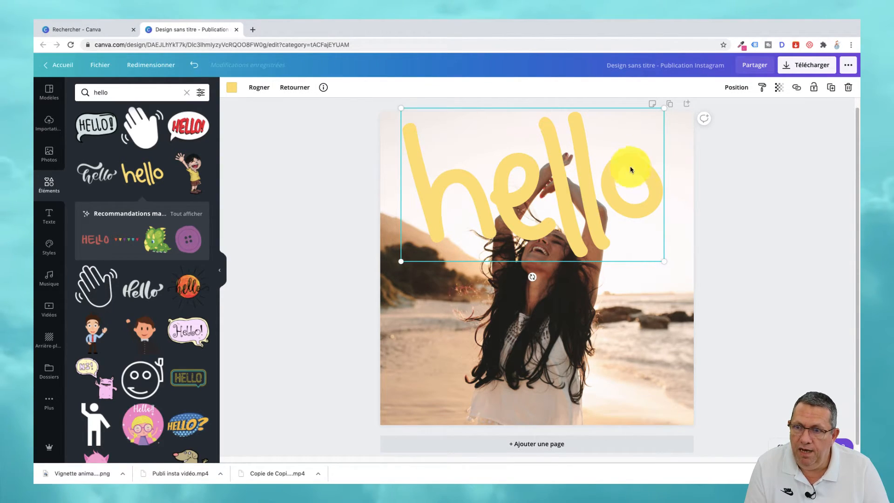
- Send the hello graphic backward one level so it sits between the beach photo and the cut-out woman
{"action": "left_click", "coordinate": [737, 88]}
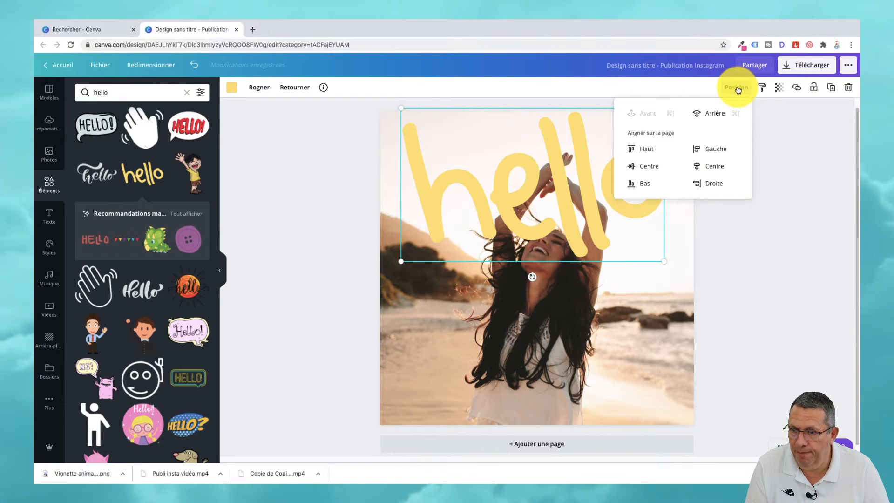
{"action": "left_click", "coordinate": [716, 115]}
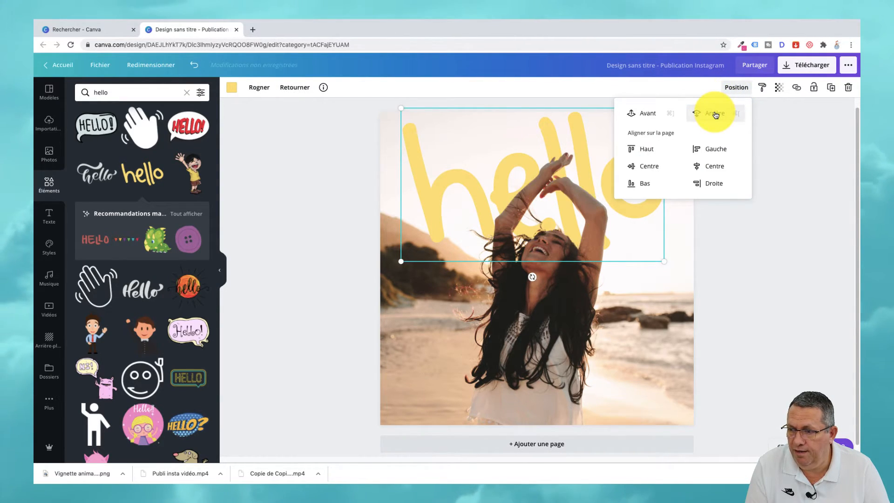
{"action": "left_click", "coordinate": [290, 221]}
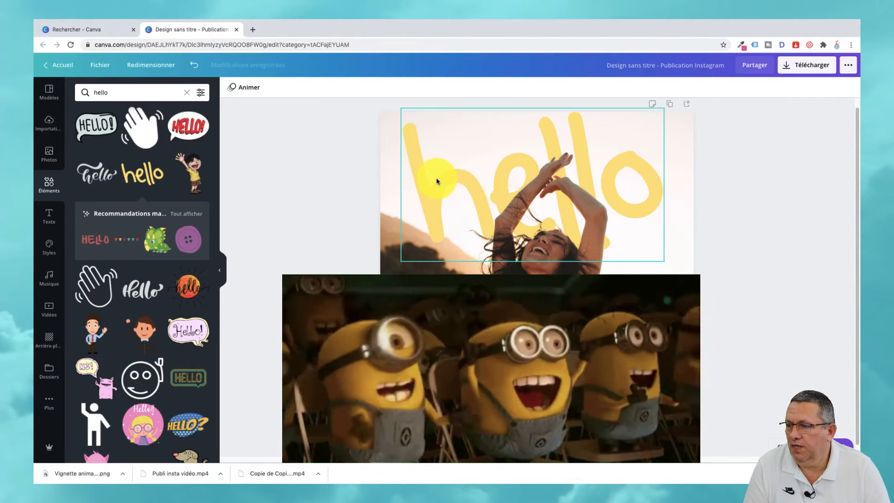
- Enlarge the hello graphic slightly and centre it horizontally against the page's upper edge
{"action": "left_click_drag", "start_coordinate": [438, 183], "coordinate": [423, 190]}
{"action": "left_click_drag", "start_coordinate": [648, 267], "coordinate": [656, 272]}
{"action": "left_click_drag", "start_coordinate": [423, 222], "coordinate": [440, 218]}
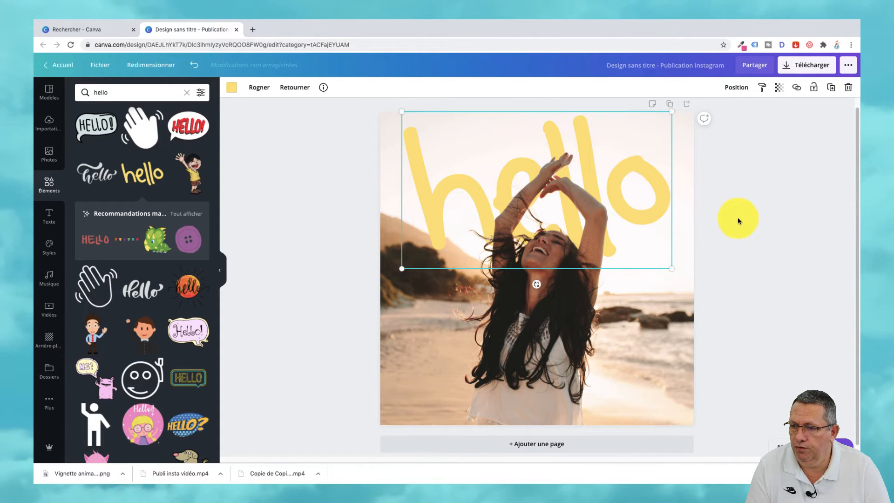
- Search the elements library for "wave" and add the grey line-art wave with round swirls to the page
{"action": "left_click", "coordinate": [740, 221]}
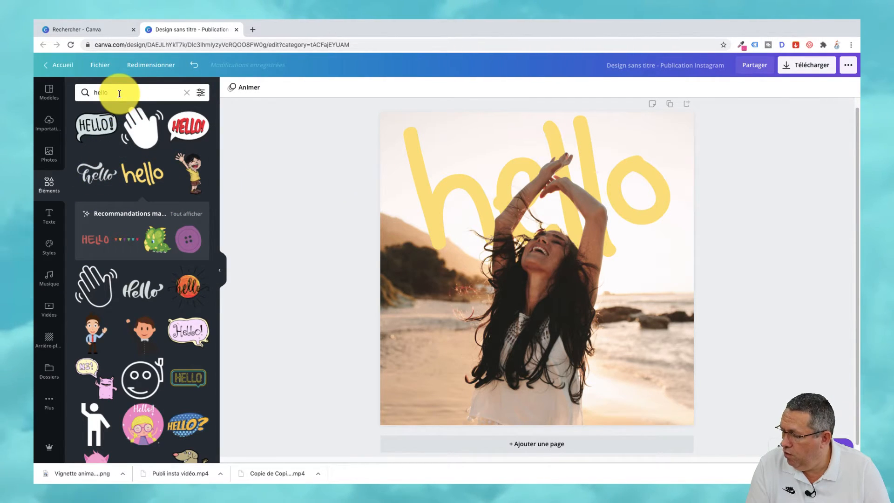
{"action": "left_click", "coordinate": [89, 92]}
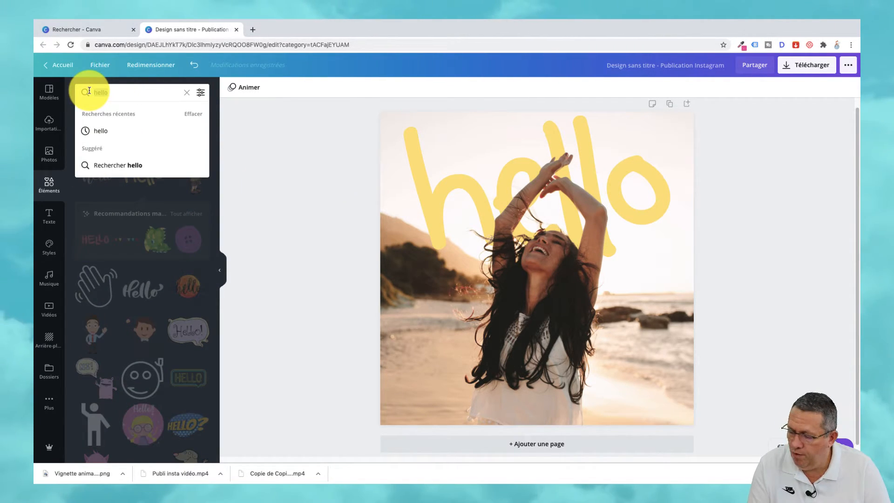
{"action": "type", "text": "wave"}
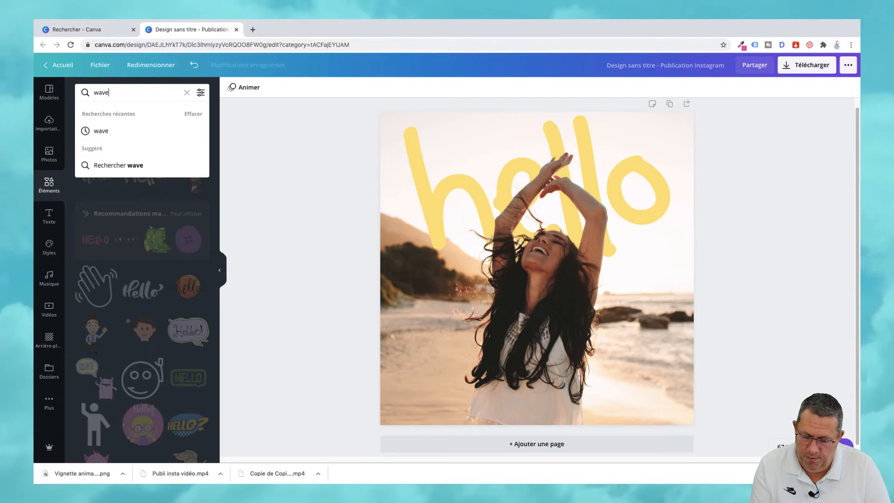
{"action": "key", "text": "Return"}
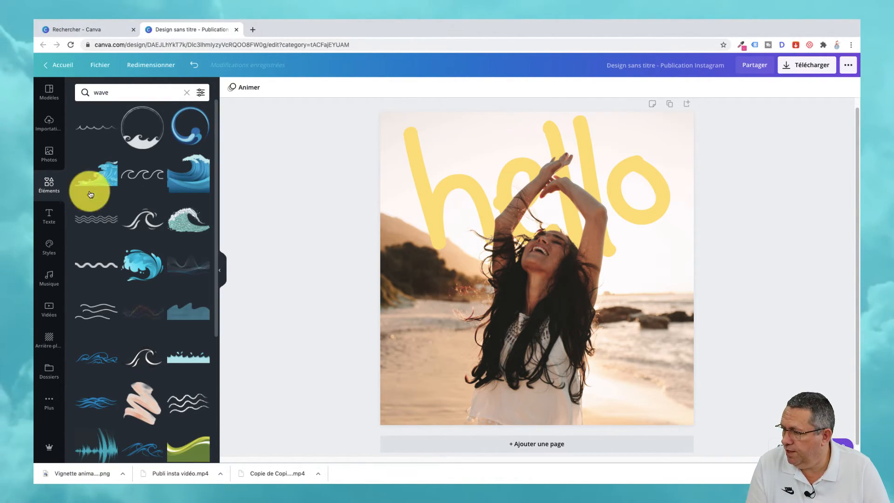
{"action": "scroll", "coordinate": [145, 294], "scroll_direction": "down", "scroll_amount": 3}
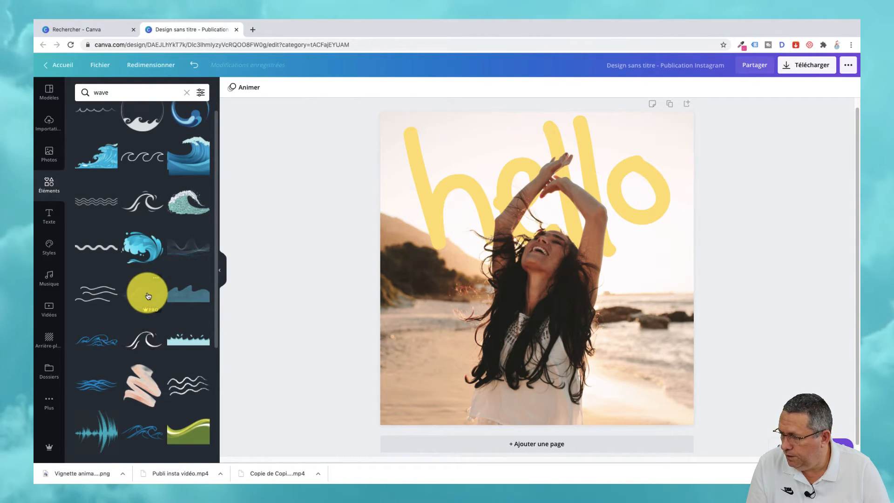
{"action": "scroll", "coordinate": [148, 296], "scroll_direction": "down", "scroll_amount": 8}
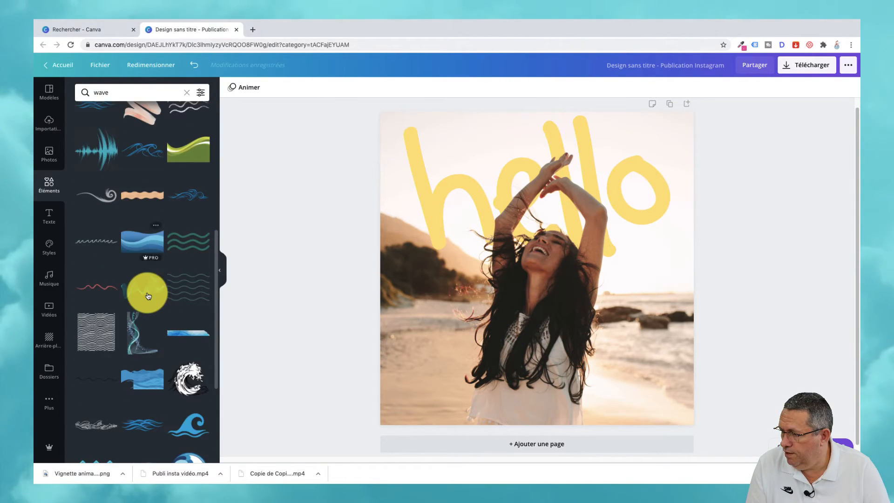
{"action": "scroll", "coordinate": [147, 295], "scroll_direction": "down", "scroll_amount": 4}
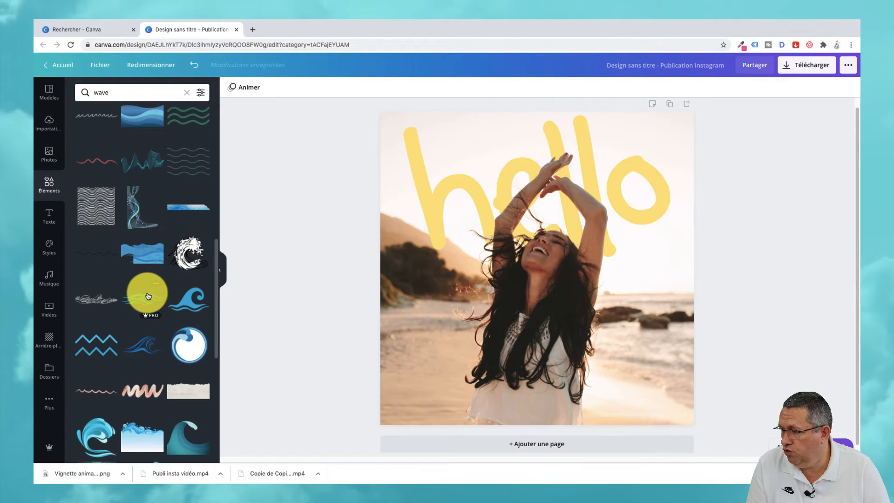
{"action": "scroll", "coordinate": [148, 297], "scroll_direction": "down", "scroll_amount": 7}
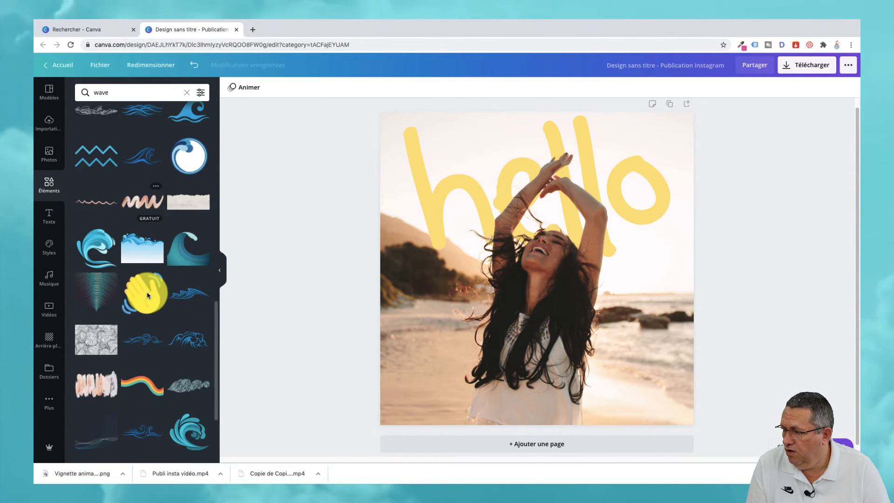
{"action": "scroll", "coordinate": [148, 296], "scroll_direction": "down", "scroll_amount": 6}
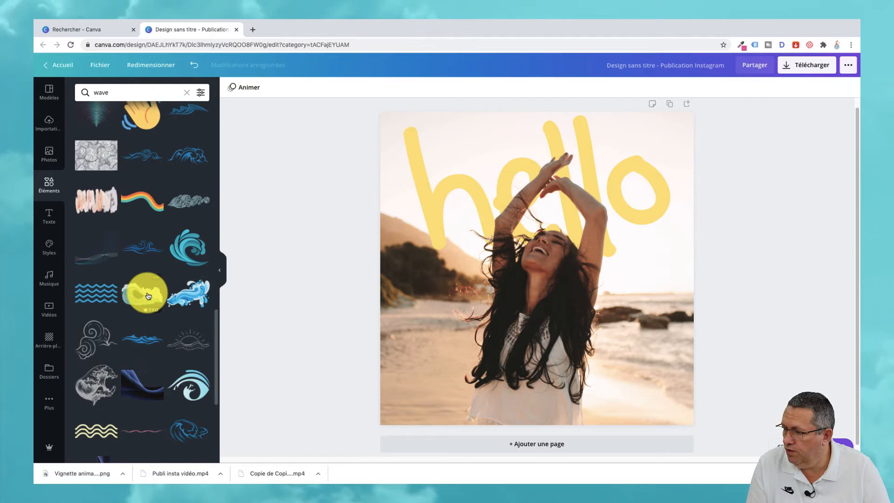
{"action": "left_click", "coordinate": [92, 347]}
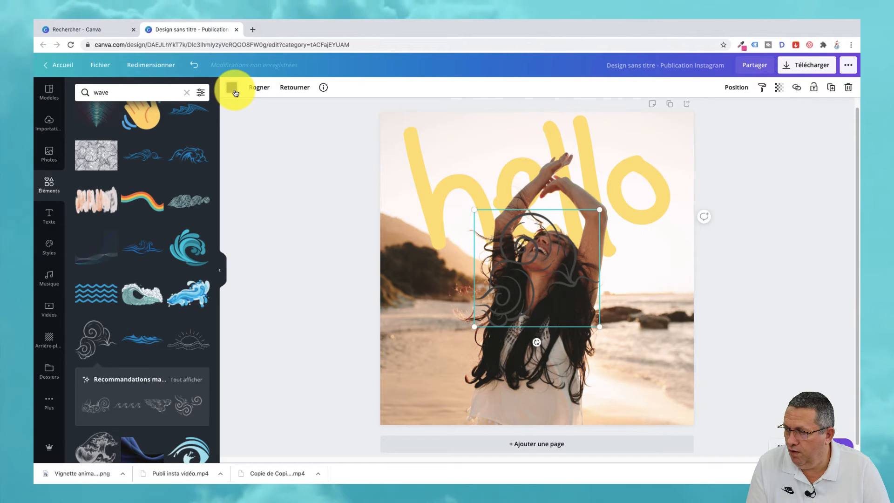
- Recolour the swirl wave graphic with the hello graphic's yellow and move it to the page's lower-left corner
{"action": "left_click", "coordinate": [232, 89]}
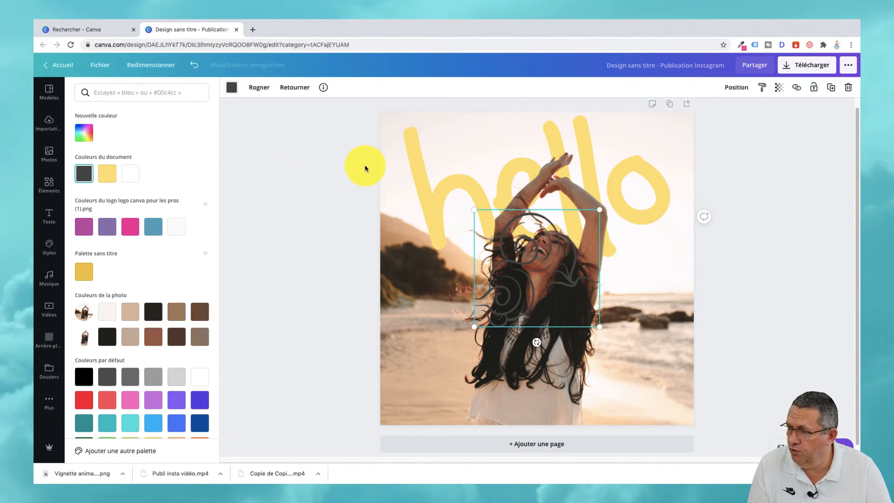
{"action": "left_click", "coordinate": [108, 176]}
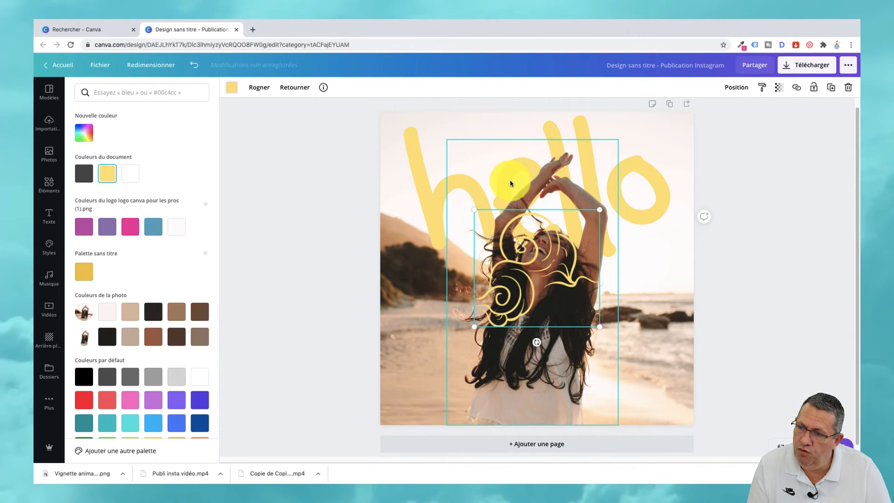
{"action": "left_click_drag", "start_coordinate": [527, 310], "coordinate": [432, 410]}
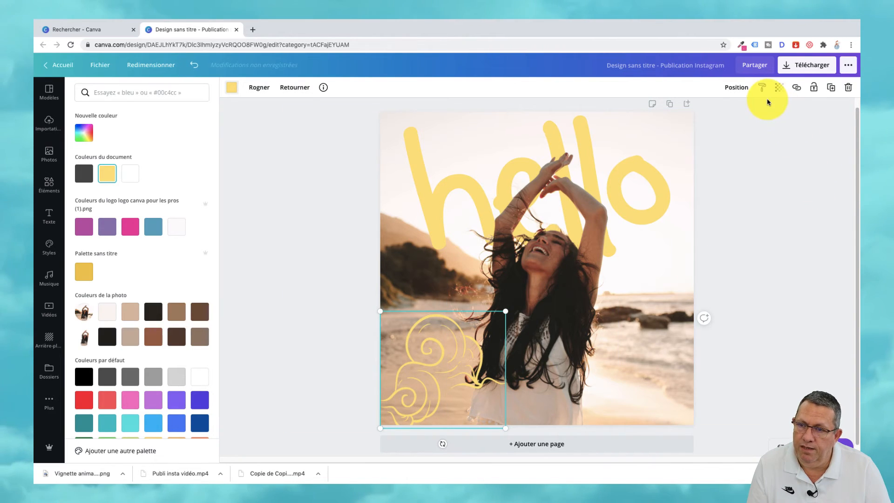
- Send the swirl wave graphic backward one level behind the cut-out woman and enlarge it slightly
{"action": "left_click", "coordinate": [735, 88]}
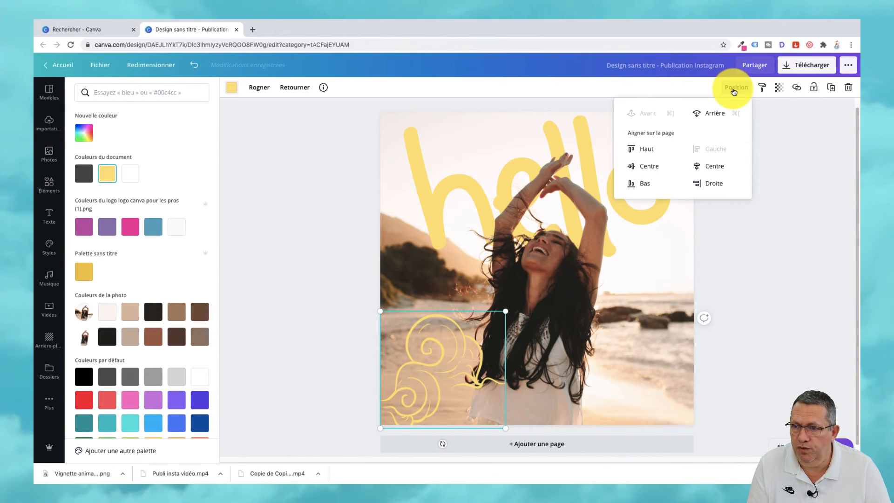
{"action": "left_click", "coordinate": [715, 115]}
{"action": "left_click", "coordinate": [754, 278]}
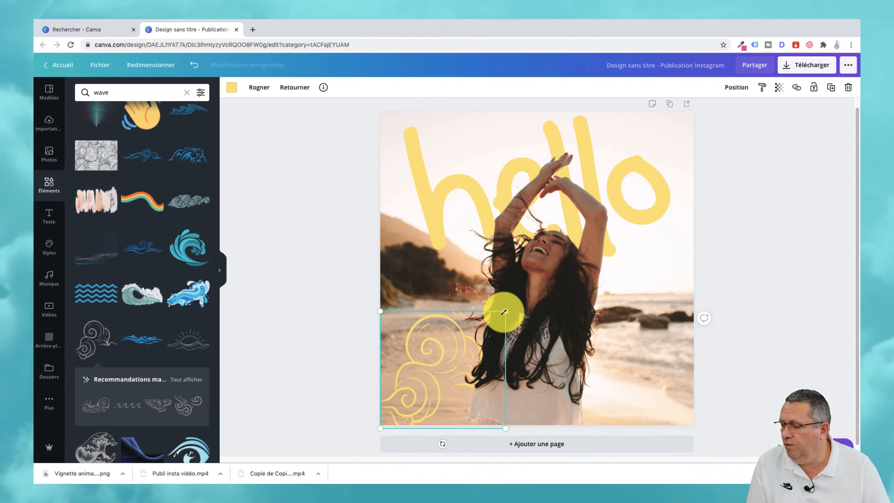
{"action": "left_click_drag", "start_coordinate": [503, 313], "coordinate": [567, 346]}
{"action": "left_click", "coordinate": [777, 292]}
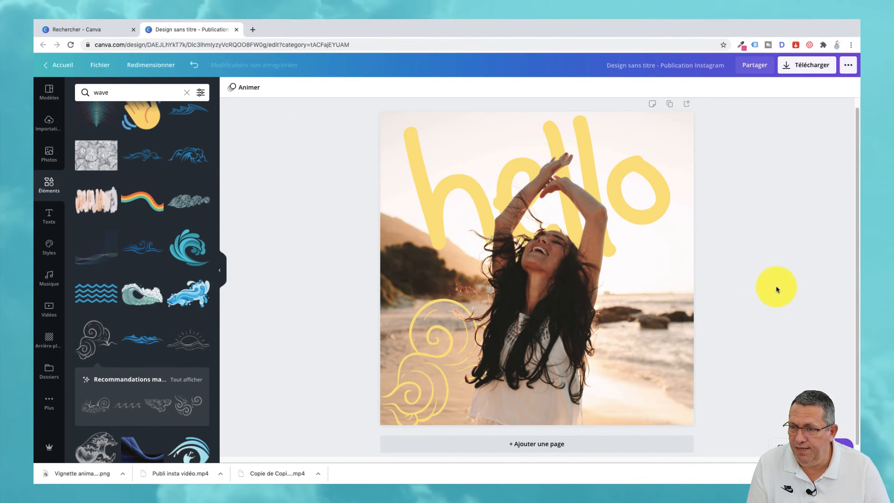